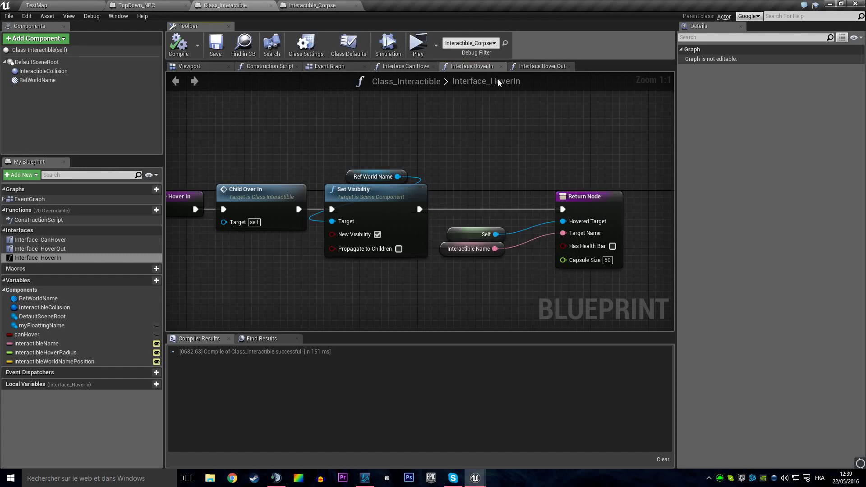
Compare the add-widget nodes in the Class_Interactible and TopDown_NPC event graphs
click(336, 67)
click(467, 116)
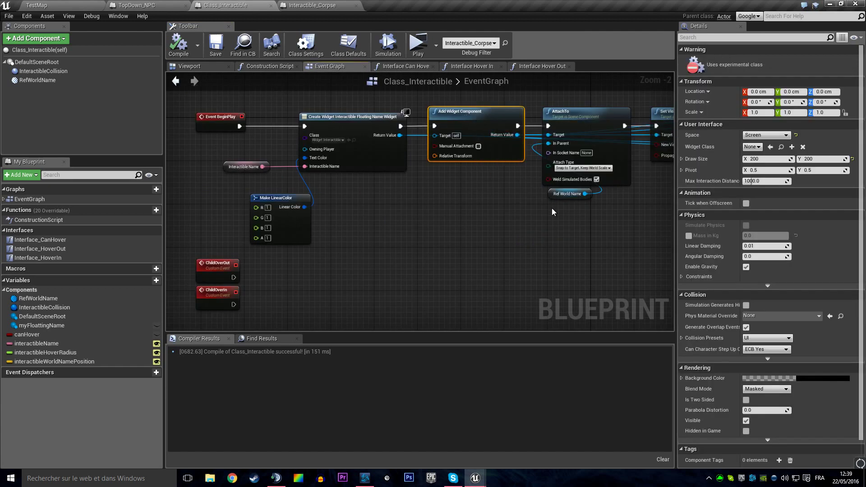
right_drag(551, 209, 513, 232)
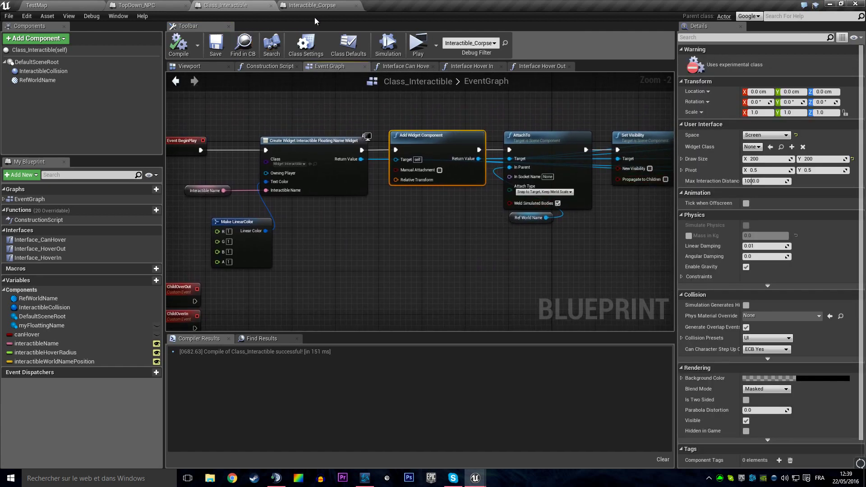
click(144, 6)
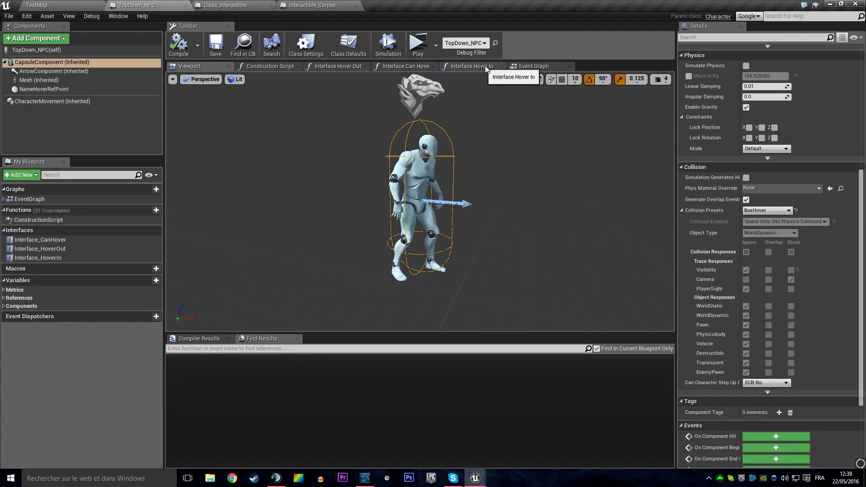
click(532, 67)
scroll(490, 91, up, 2)
click(470, 153)
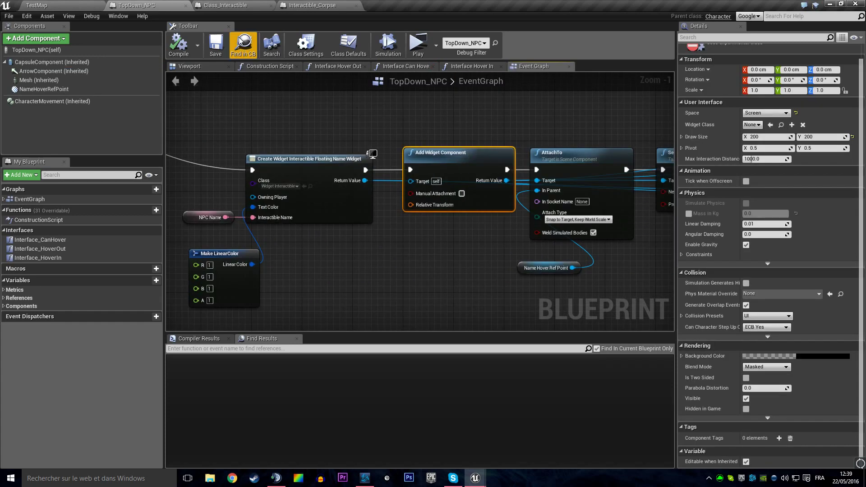
Back in Class_Interactible, select the RefWorldName component
click(235, 6)
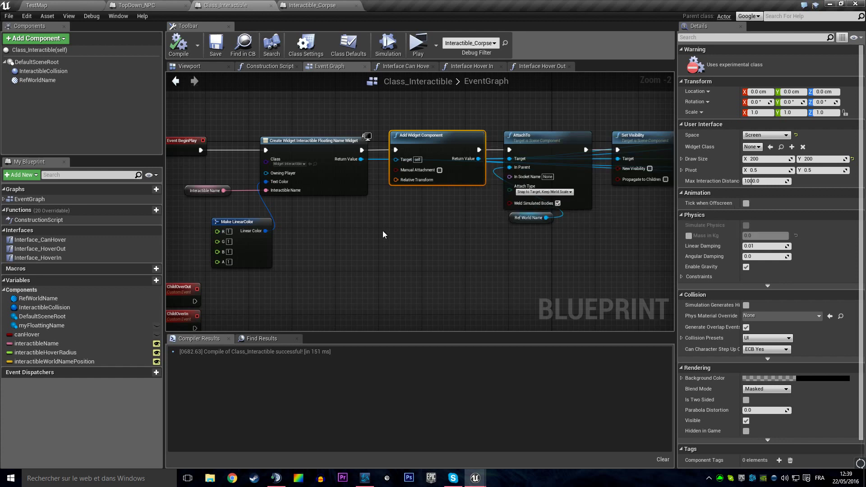
click(466, 227)
click(72, 82)
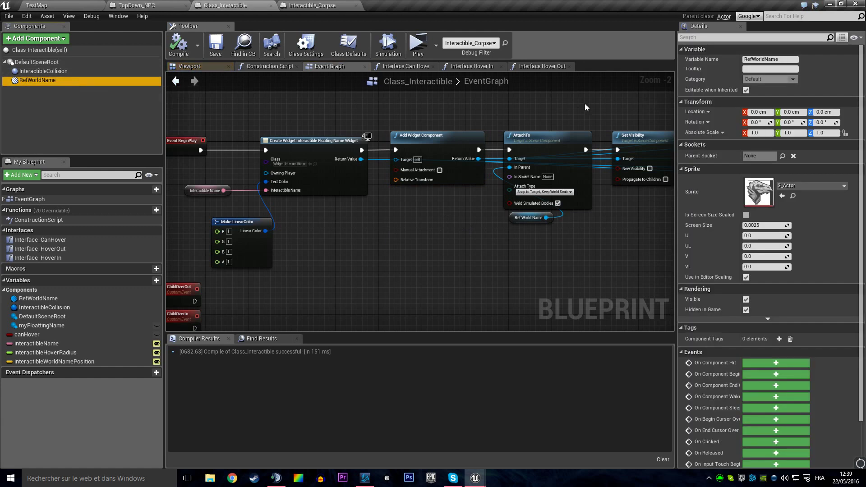
In the construction script, move the Interactible World Name Position getter beside Ref World Name
click(264, 67)
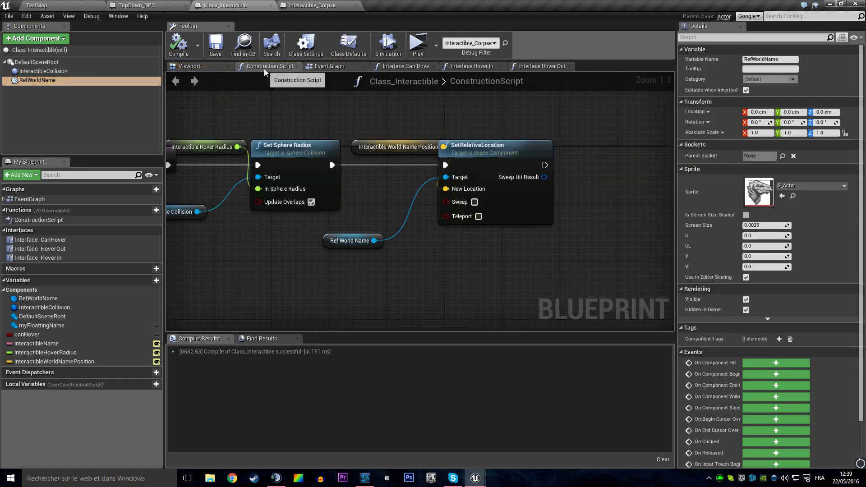
mouse_move(379, 152)
mouse_down()
mouse_move(350, 232)
mouse_move(361, 234)
mouse_up()
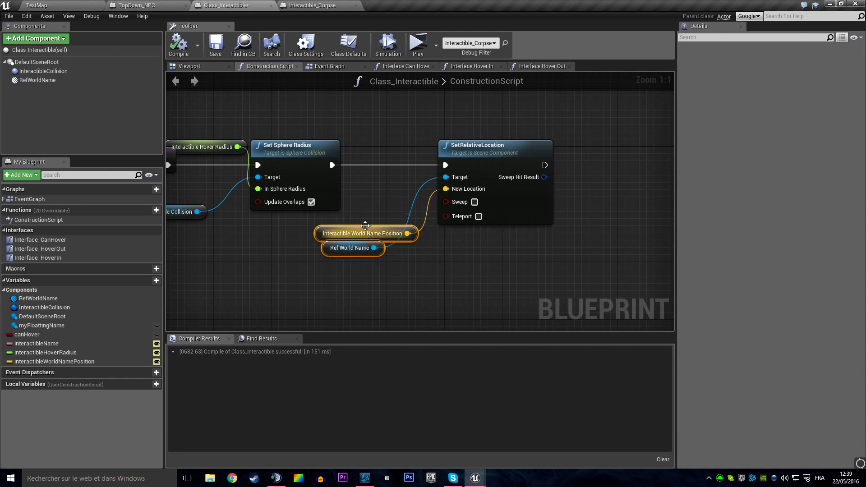
click(243, 69)
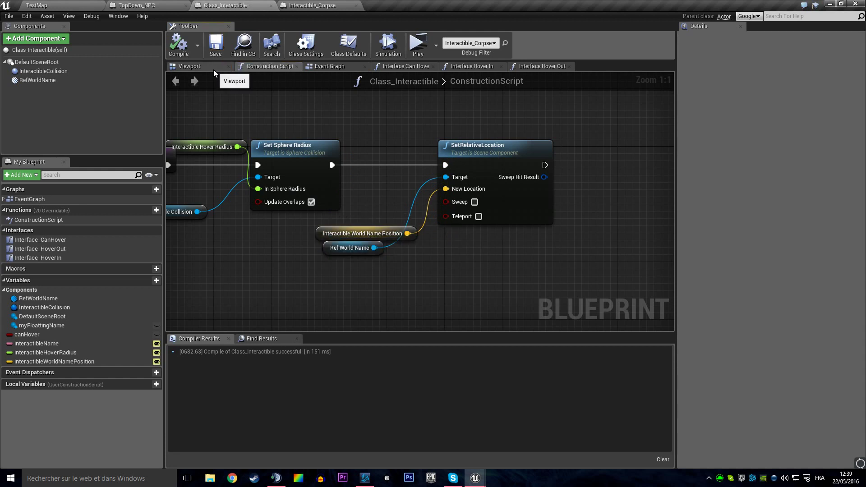
Set World Name Position Z to 50.0 on both Interactible_Corpse actors and save TestMap
click(47, 4)
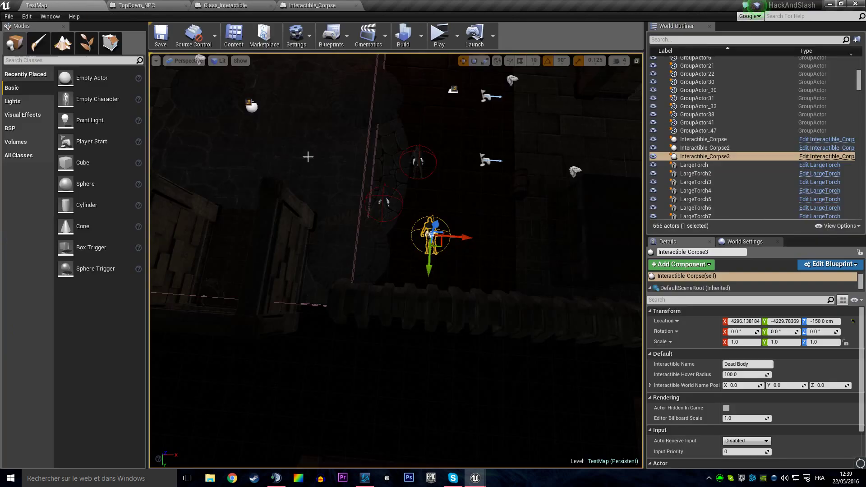
click(826, 385)
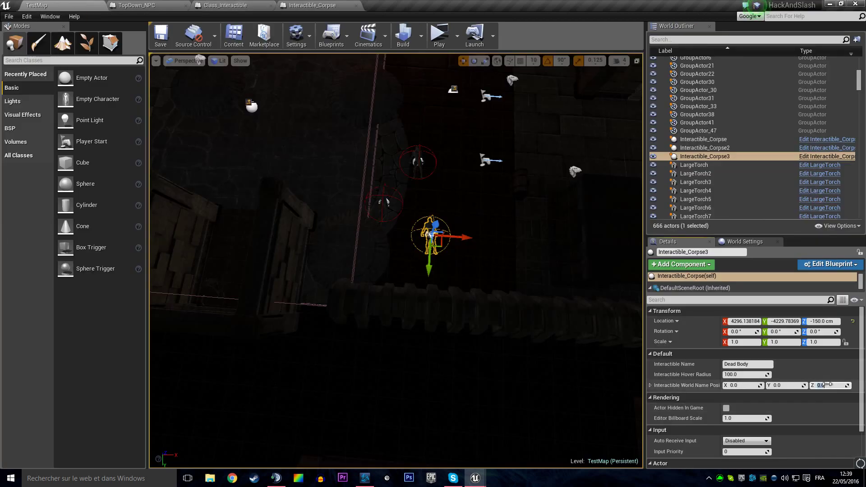
text(50)
click(167, 39)
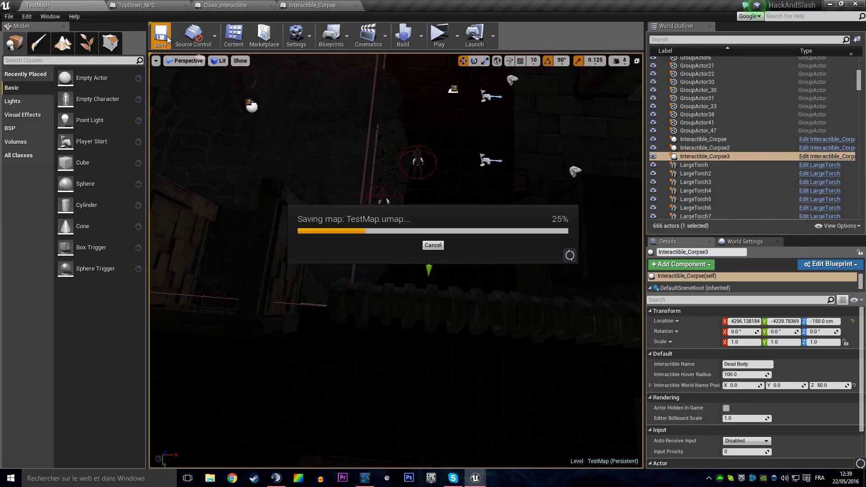
click(716, 147)
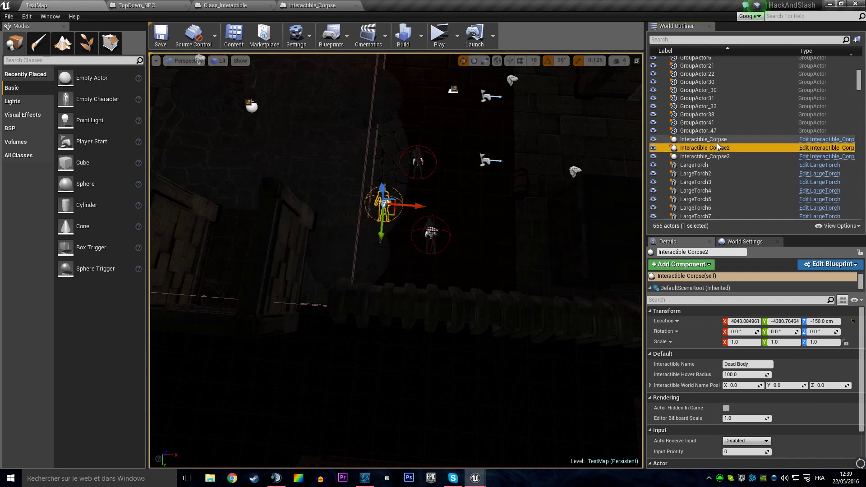
ctrl+click(717, 139)
click(835, 348)
text(50)
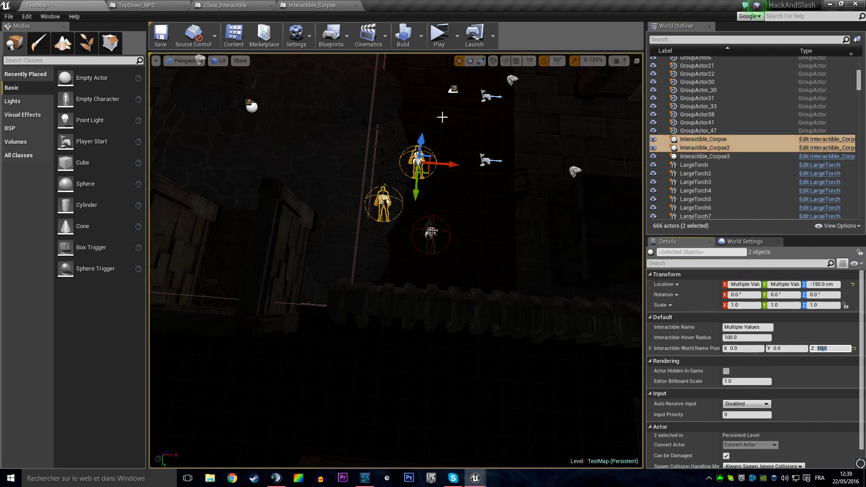
key(ctrl+s)
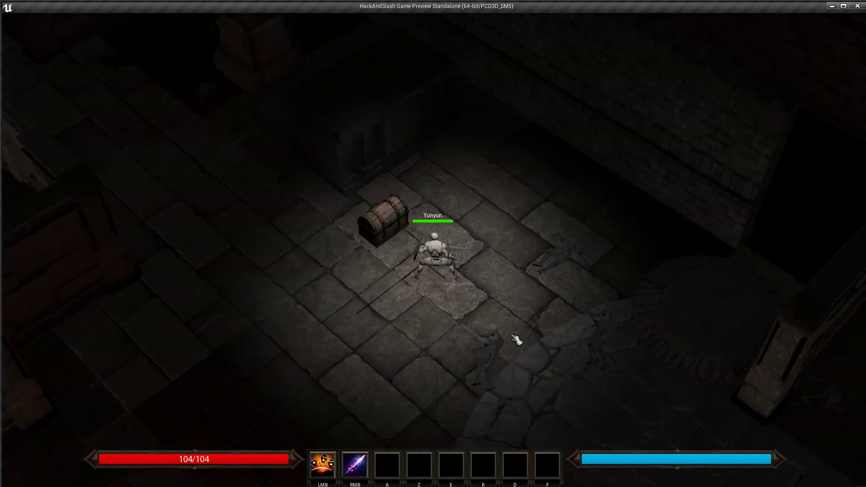
click(425, 302)
click(544, 277)
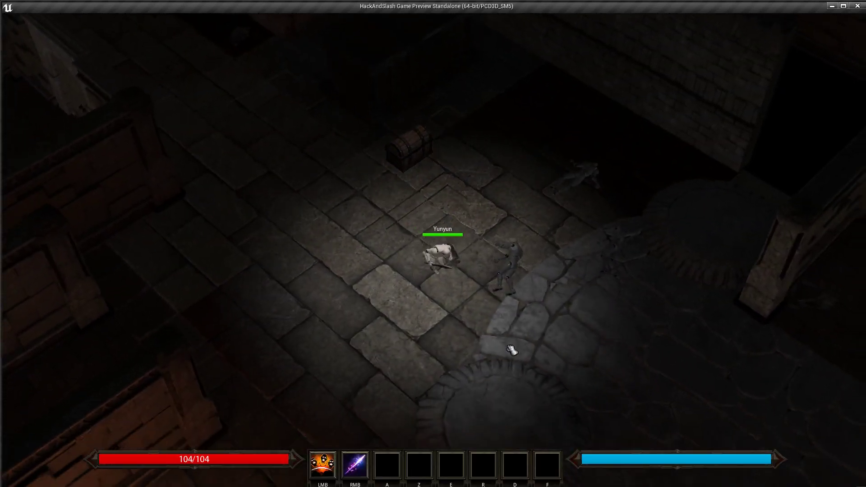
click(445, 164)
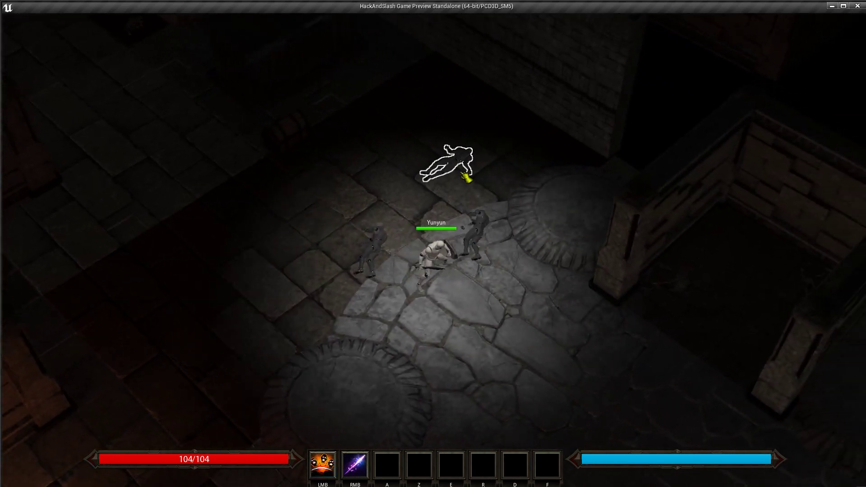
click(399, 223)
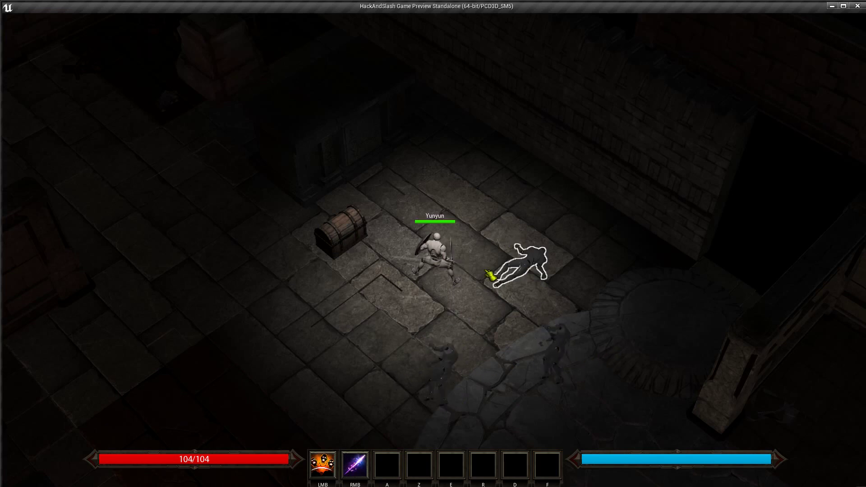
click(332, 384)
click(459, 412)
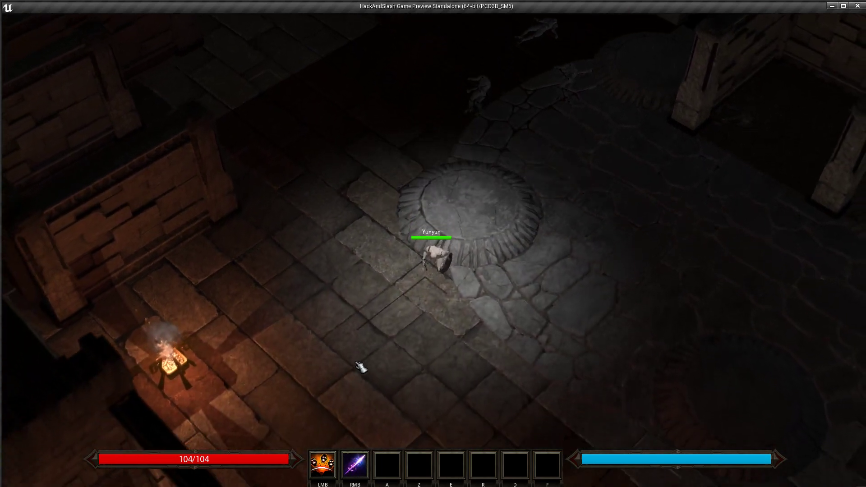
click(361, 367)
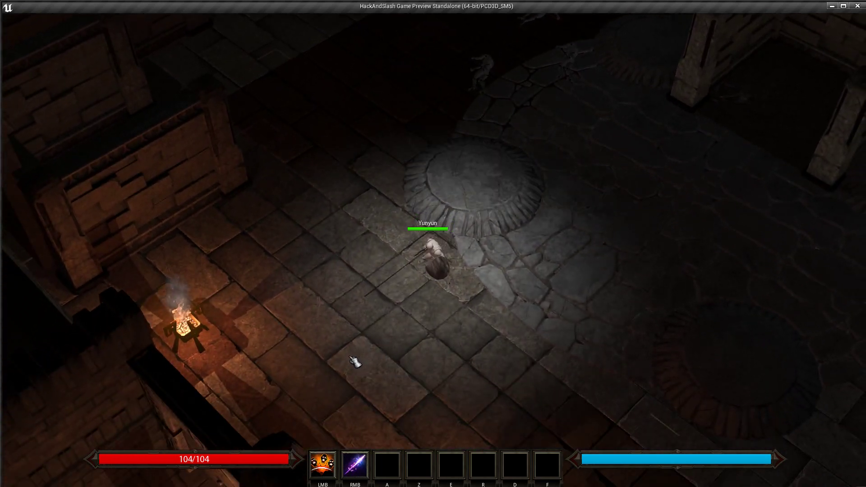
click(480, 356)
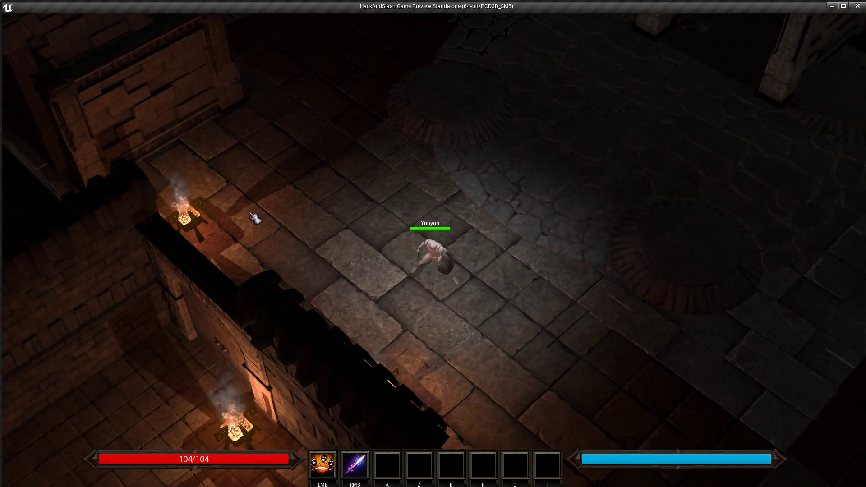
click(488, 151)
key(Escape)
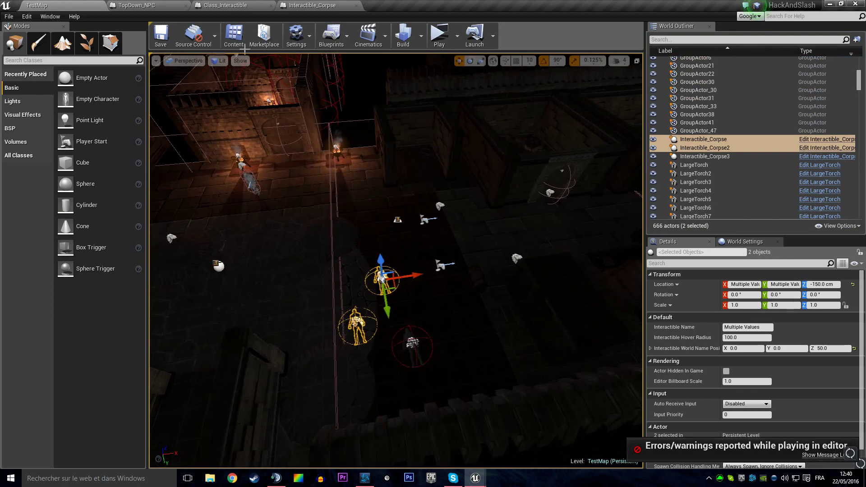
Change TopDown_NPC's capsule collision preset from BoxHover to Pawn, then compile and save
click(135, 6)
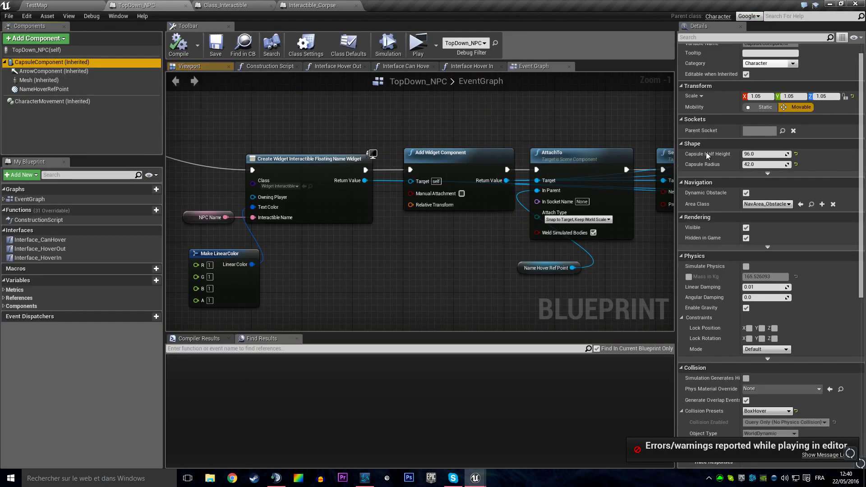
scroll(777, 283, down, 5)
click(774, 310)
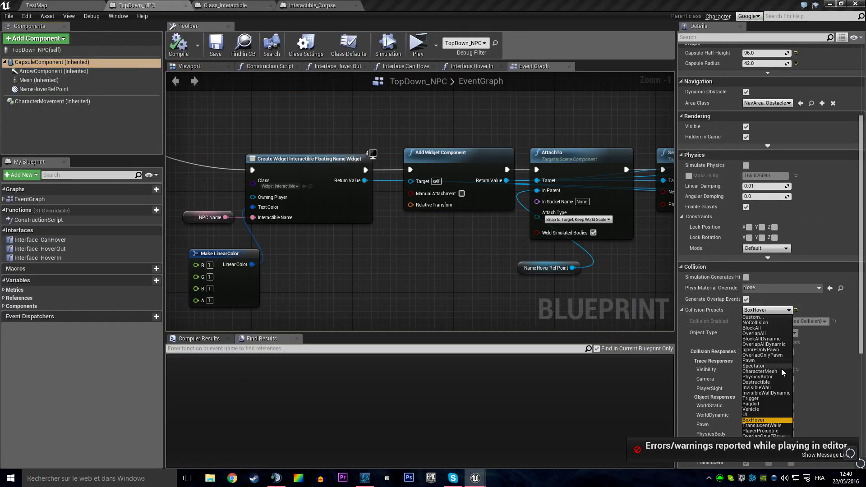
click(764, 359)
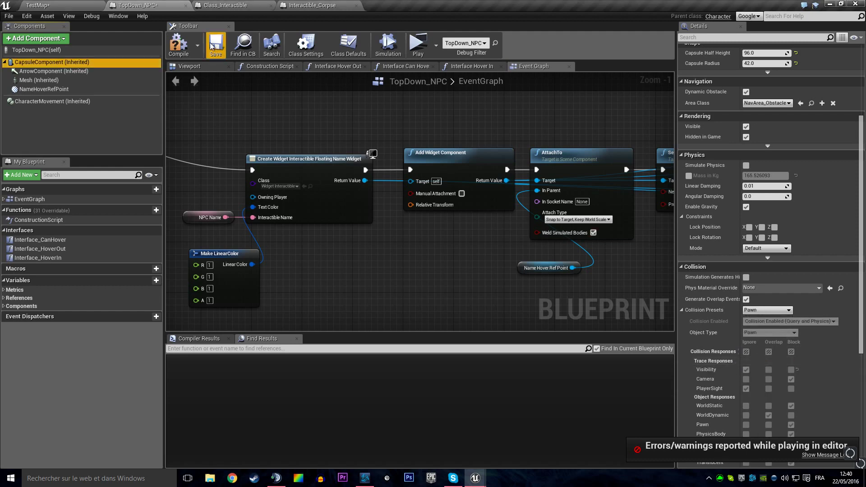
click(178, 45)
click(216, 45)
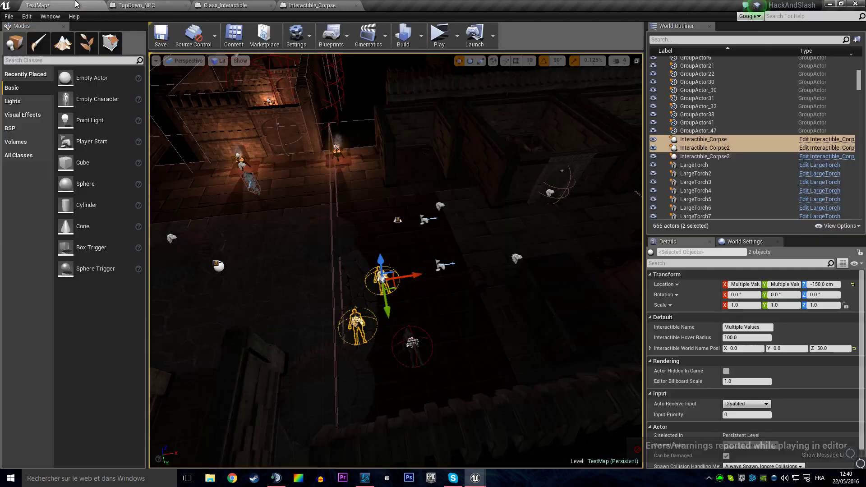
Drag the TopDown_NPC character closer to the corpses and save TestMap
click(39, 5)
click(250, 184)
drag(248, 189, 296, 240)
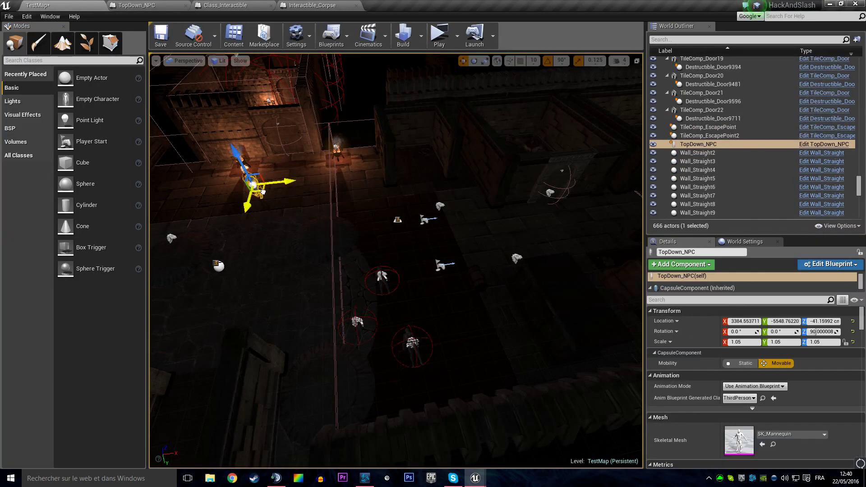
click(161, 36)
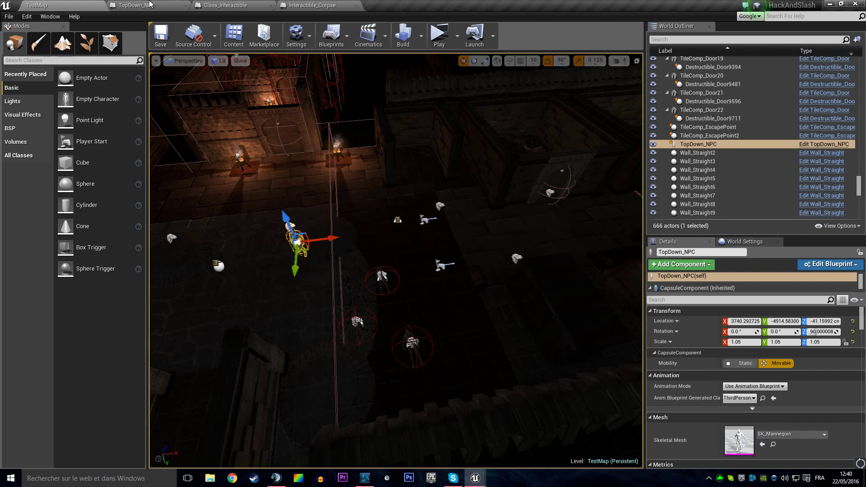
click(150, 4)
Review the TopDown_NPC hover-in function graph for reference
right_drag(449, 251, 361, 240)
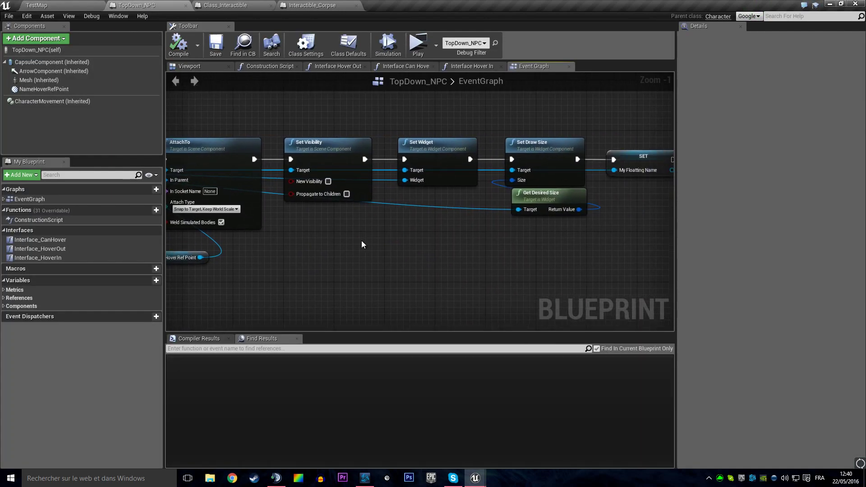
double_click(54, 257)
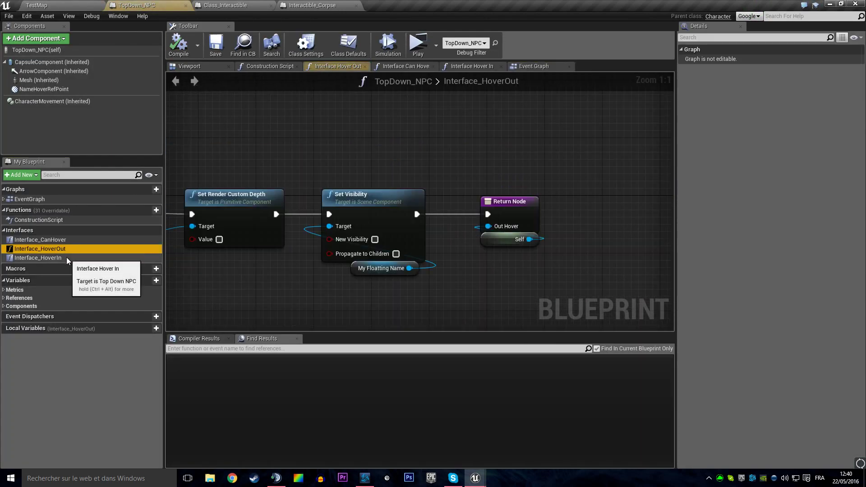
right_drag(495, 251, 381, 248)
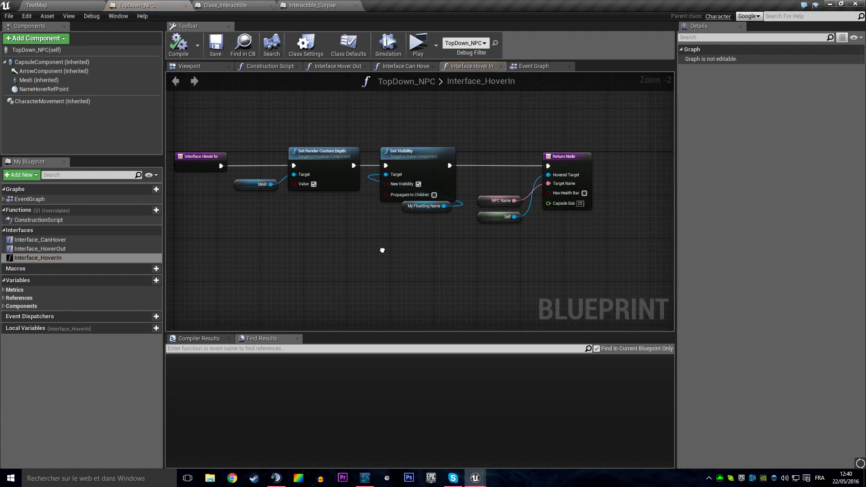
In Class_Interactible's Interface_HoverOut, replace Ref World Name with My Floating Name as Set Visibility target
click(235, 6)
right_drag(271, 270, 368, 271)
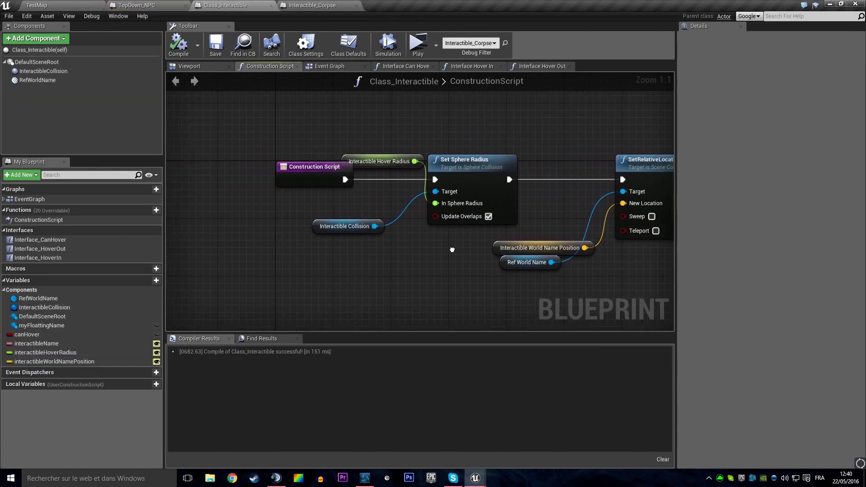
double_click(88, 248)
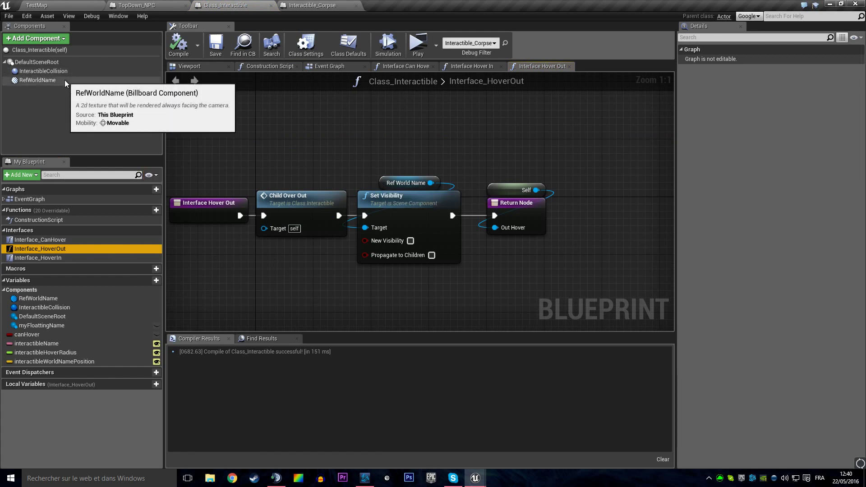
mouse_move(40, 326)
mouse_down()
mouse_move(361, 226)
mouse_move(338, 289)
mouse_up()
click(347, 291)
drag(395, 291, 372, 229)
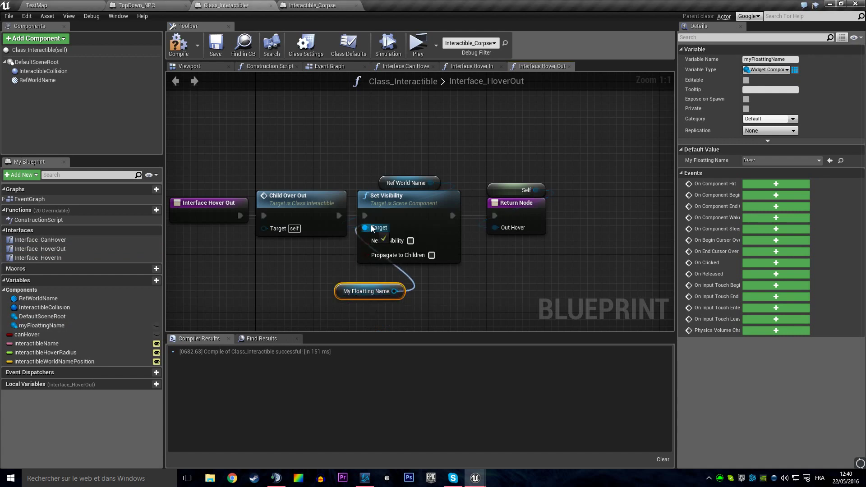
click(406, 183)
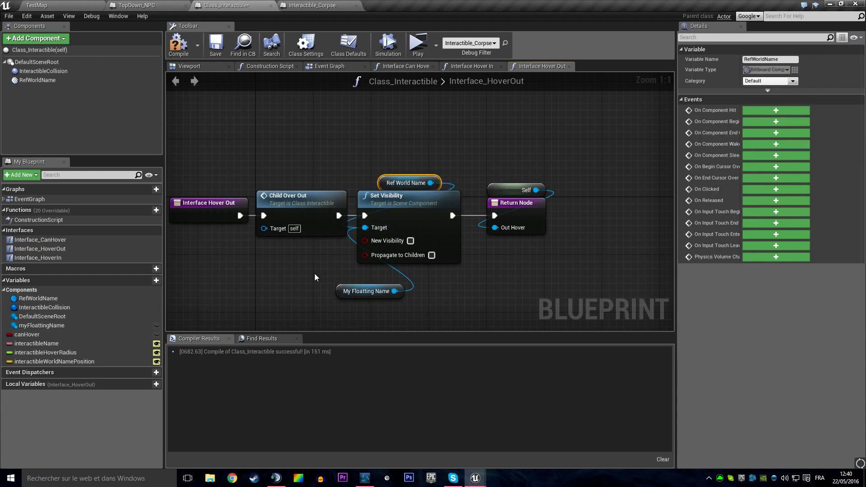
key(Delete)
drag(347, 291, 384, 183)
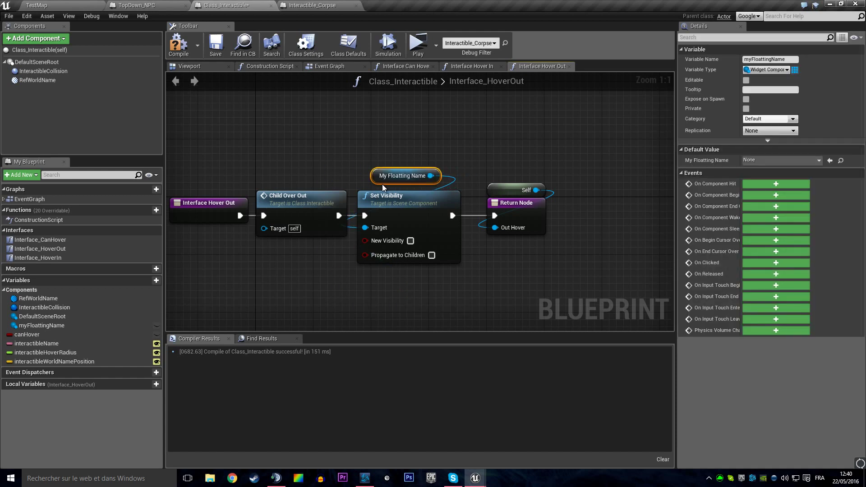
Do the same swap in Interface_HoverIn and compile Class_Interactible
double_click(66, 256)
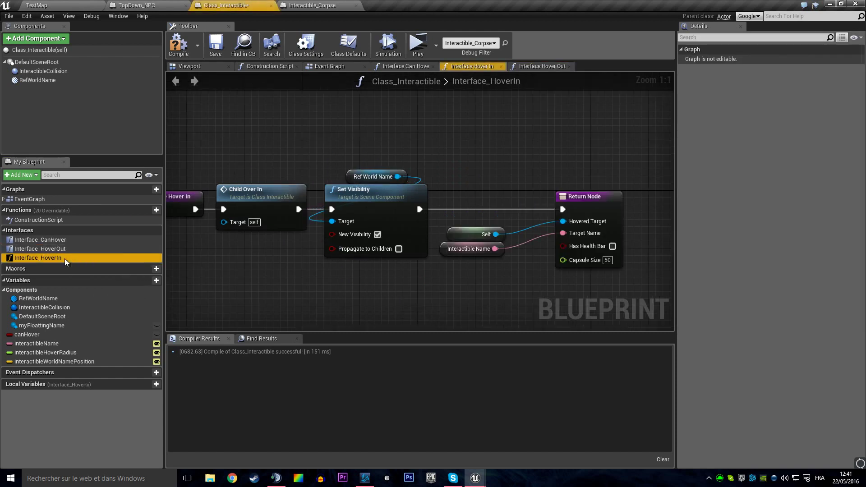
click(357, 173)
key(Delete)
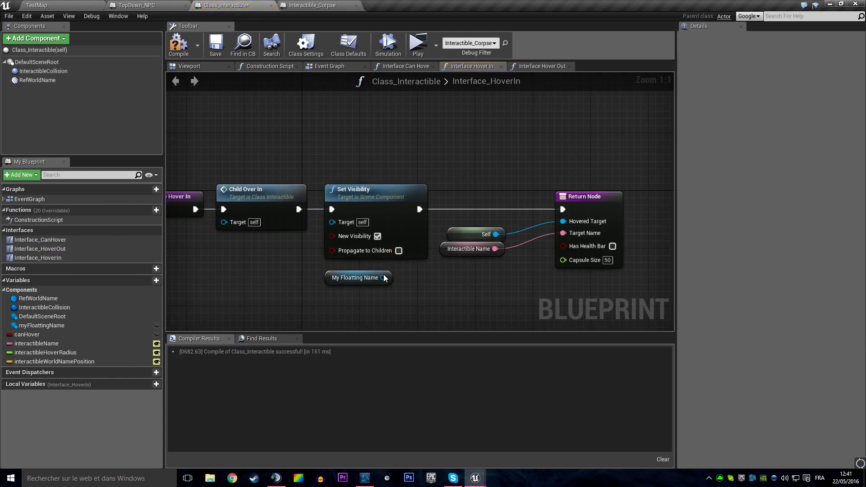
drag(383, 277, 332, 221)
drag(345, 277, 358, 176)
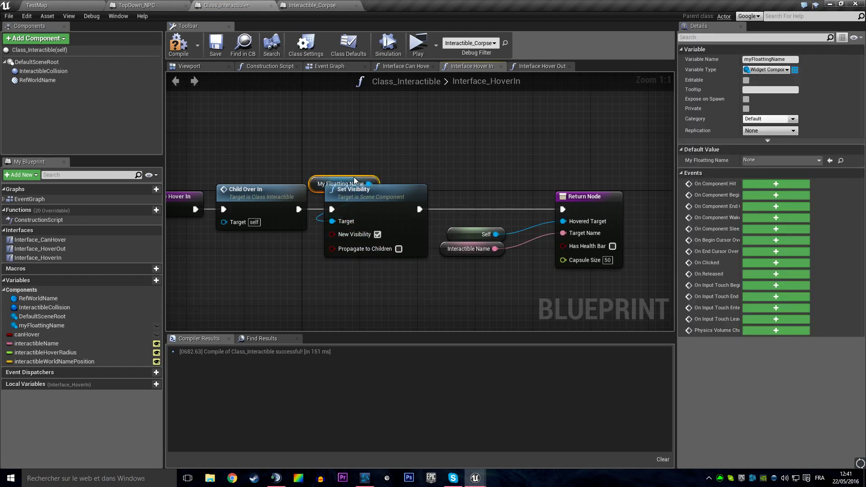
click(212, 49)
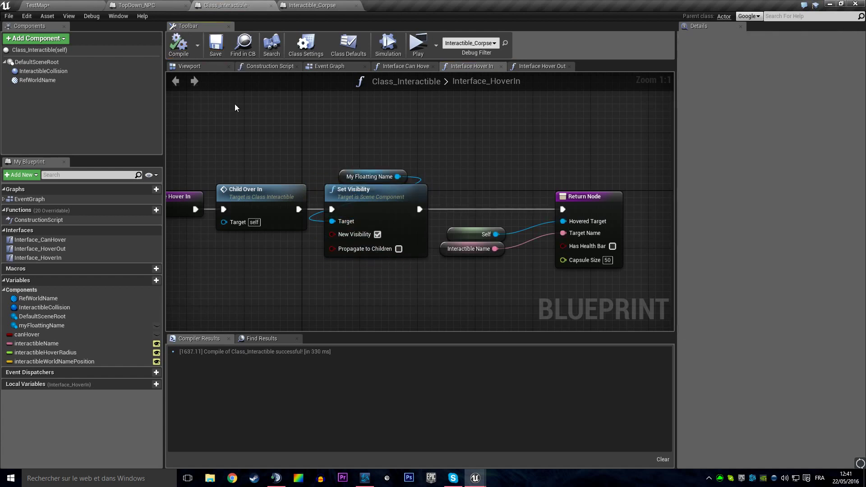
click(416, 45)
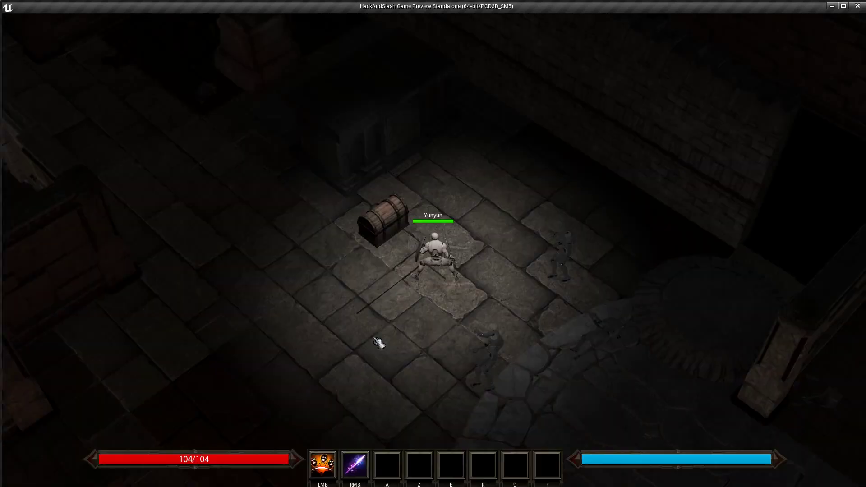
click(381, 344)
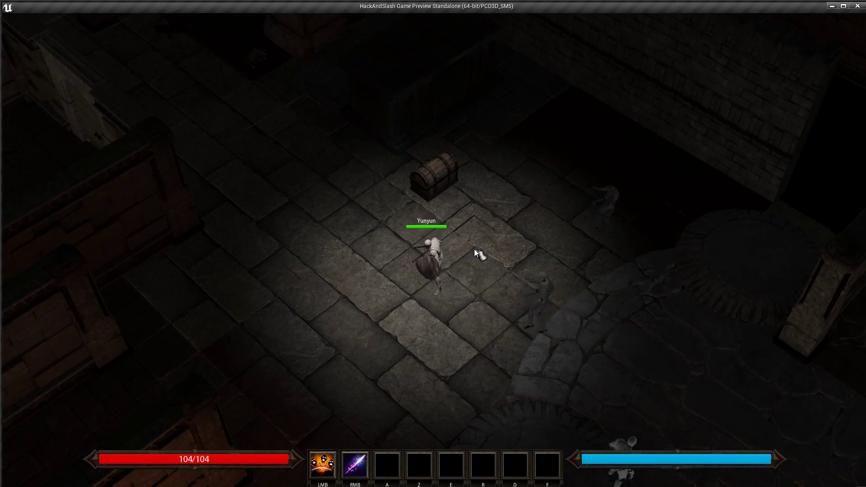
key(Escape)
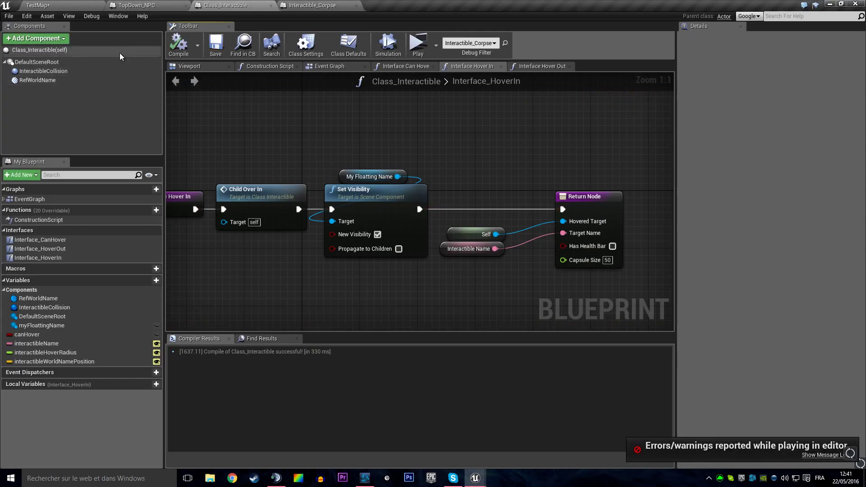
Check the reported play errors in the message log, then dismiss it
click(108, 51)
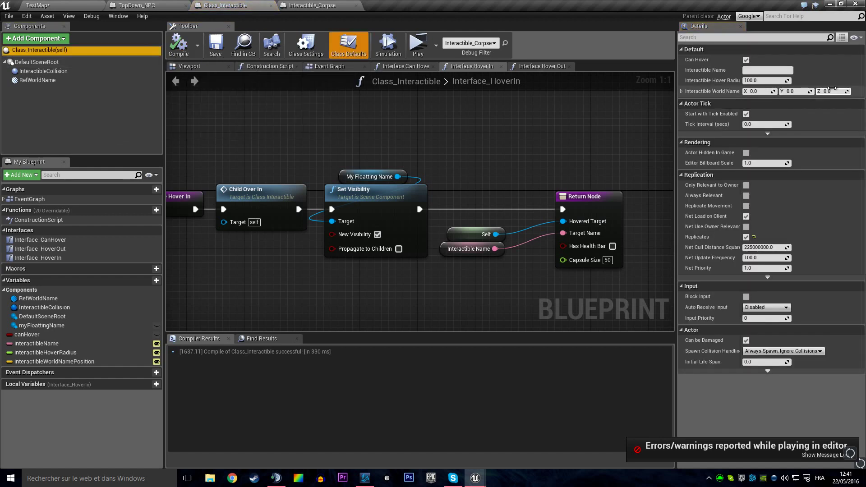
click(812, 456)
click(307, 5)
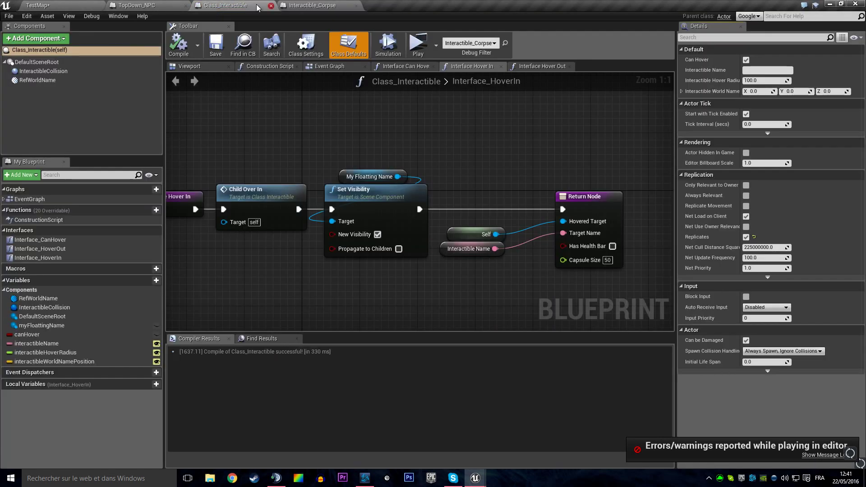
Set Interactible_Corpse's default World Name Position Z to 150 and compile
click(332, 6)
click(108, 51)
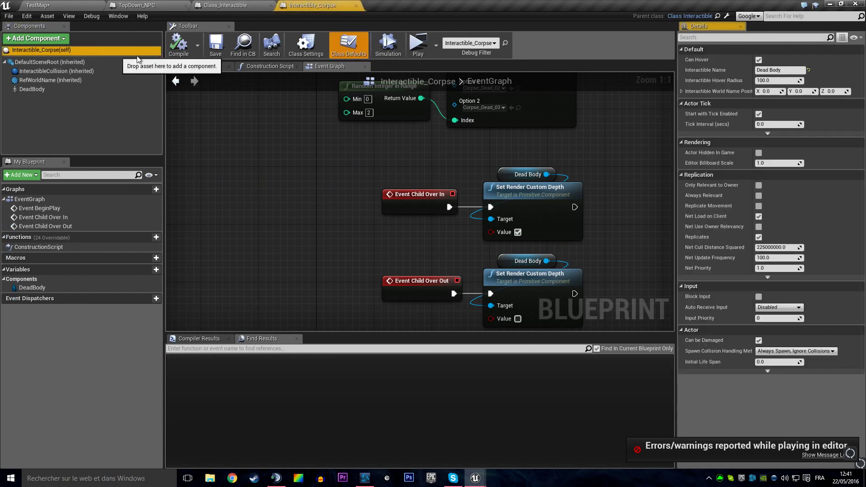
text(150)
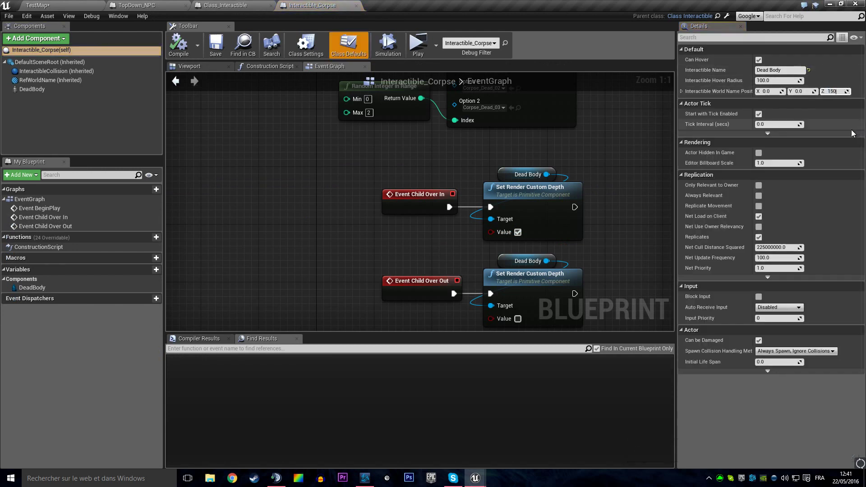
key(Return)
click(176, 49)
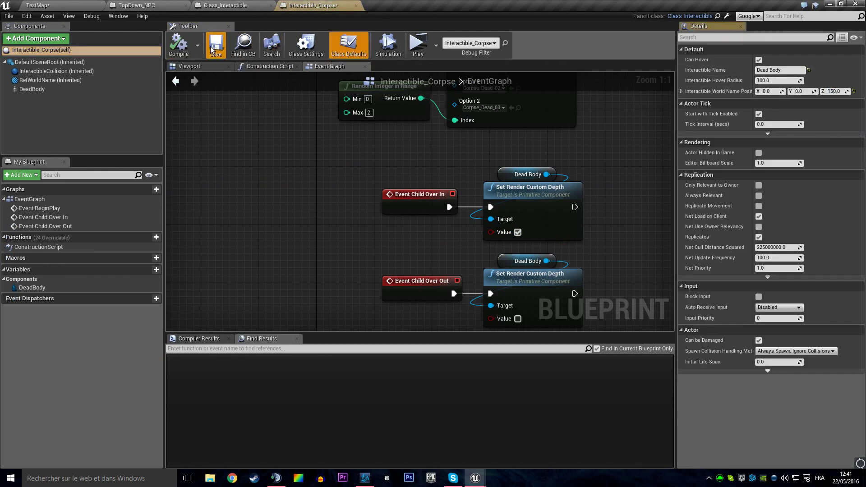
click(67, 5)
Filter the Outliner for 'cor', reset all three corpses' name Z to 150, and save
click(709, 40)
text(dead)
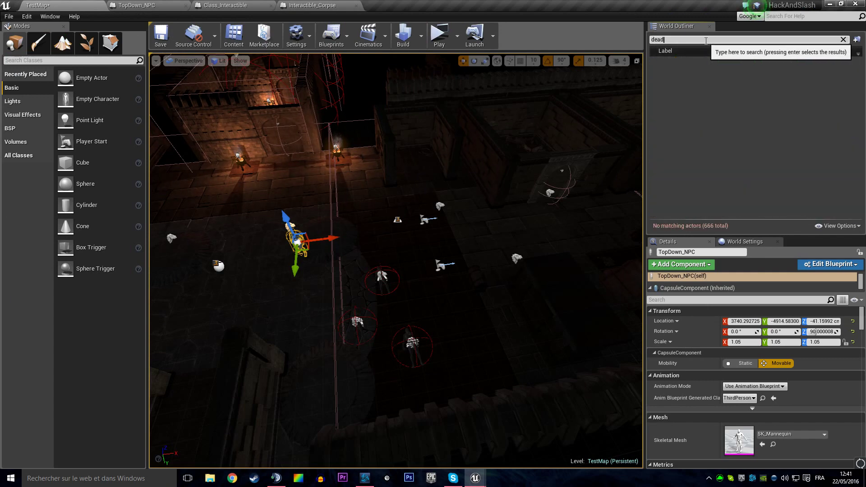
key(BackSpace)
text(c)
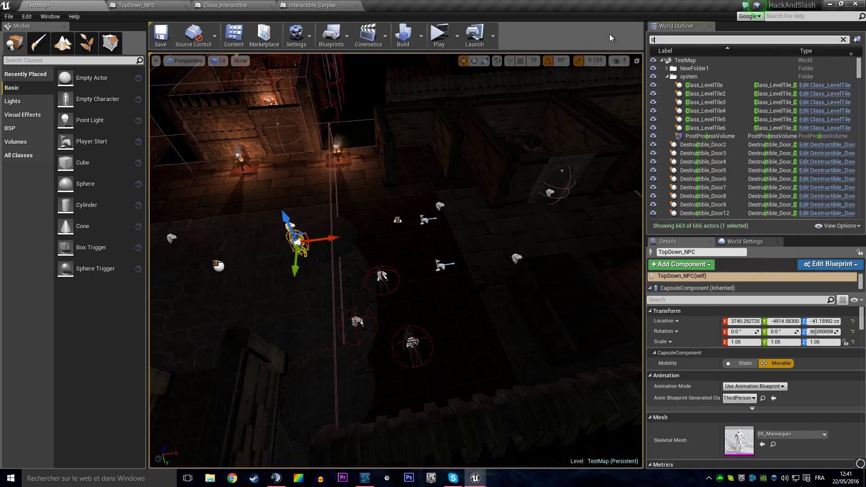
text(or)
key(Return)
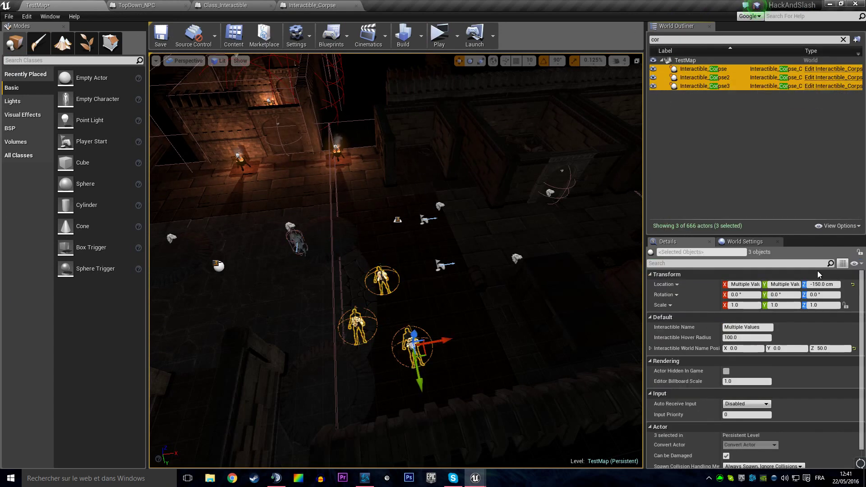
click(854, 348)
click(163, 42)
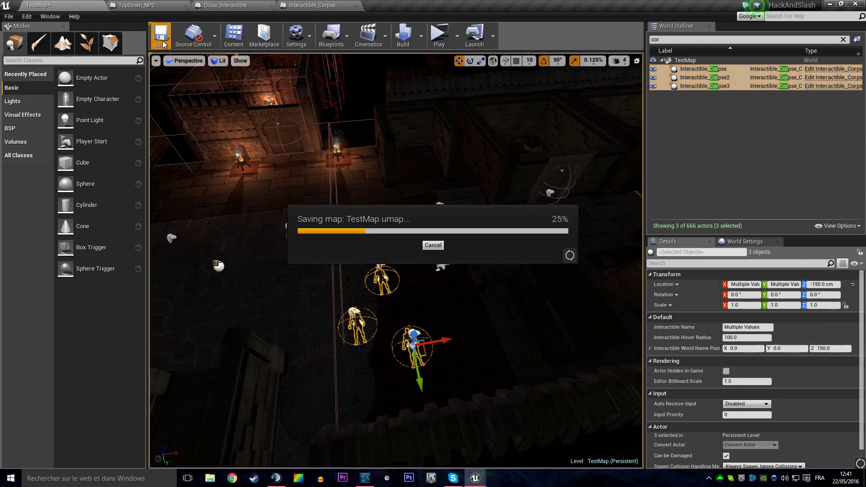
Play the preview and walk to the dead bodies to see their outlines and Dead Body labels
click(444, 43)
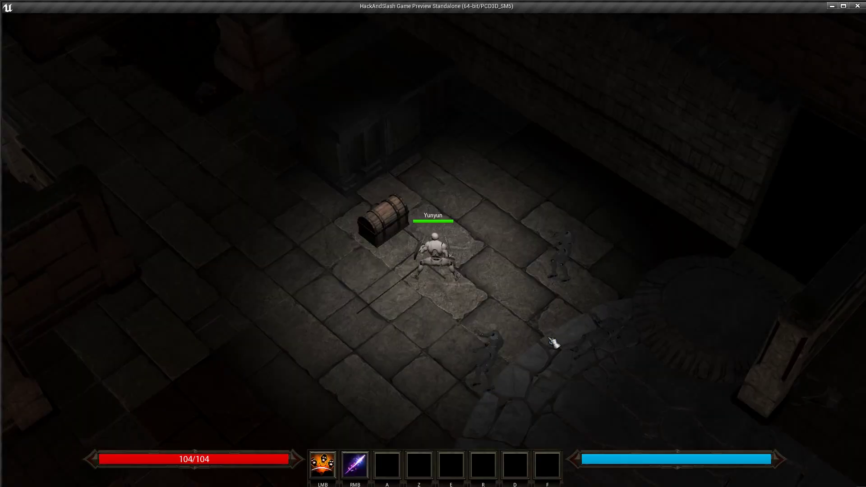
click(528, 309)
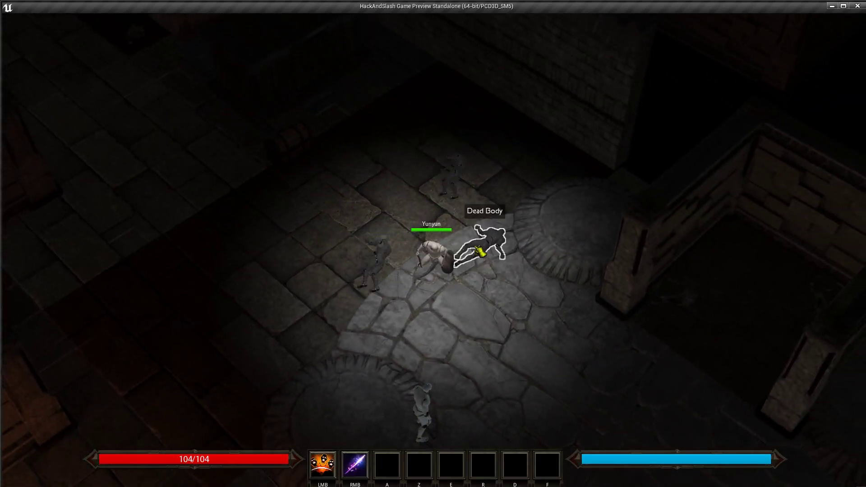
click(448, 323)
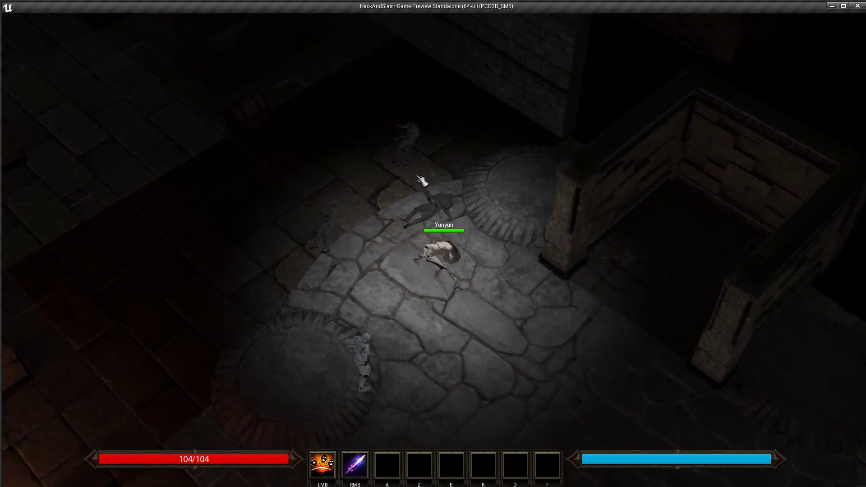
click(405, 136)
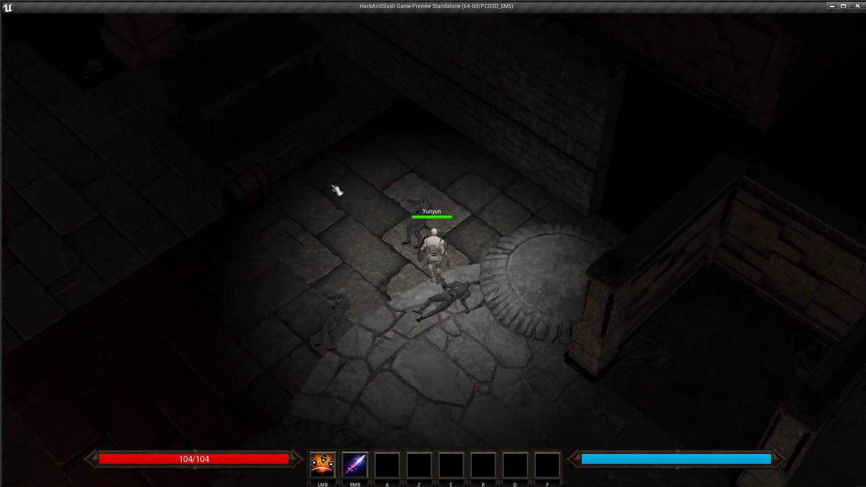
click(350, 318)
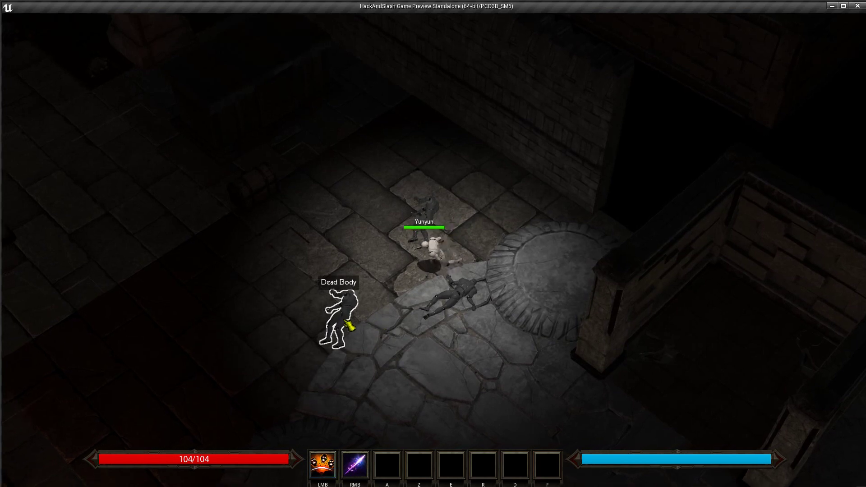